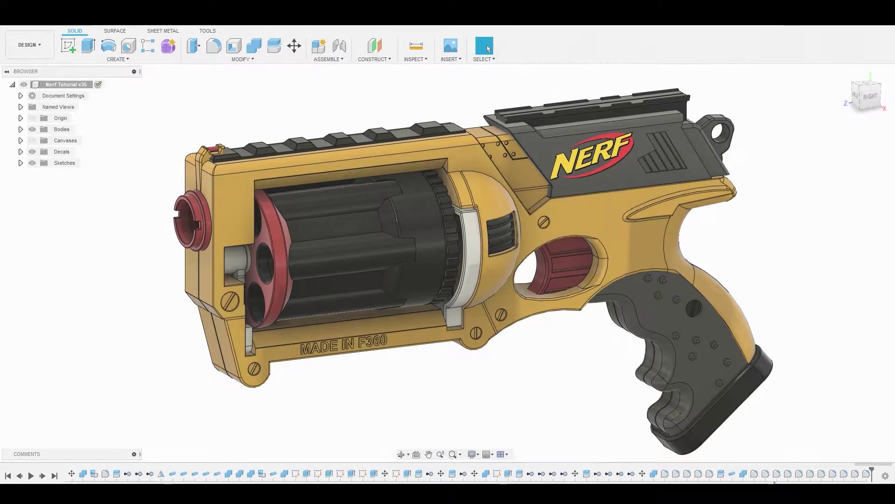
# Switch to the Render workspace and frame the whole blaster from its right side.
pyautogui.keyDown('shift'); pyautogui.moveTo(590, 350); pyautogui.dragTo(565, 343, button='middle'); pyautogui.keyUp('shift')
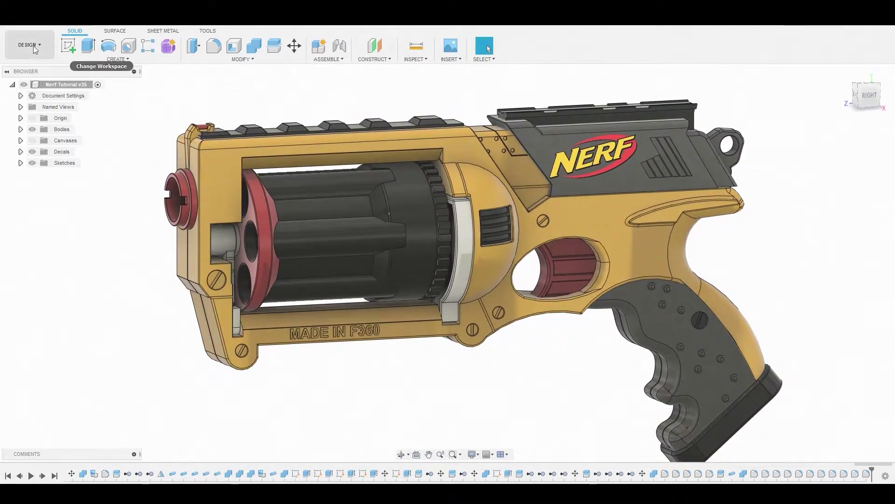
pyautogui.click(29, 45)
pyautogui.click(33, 83)
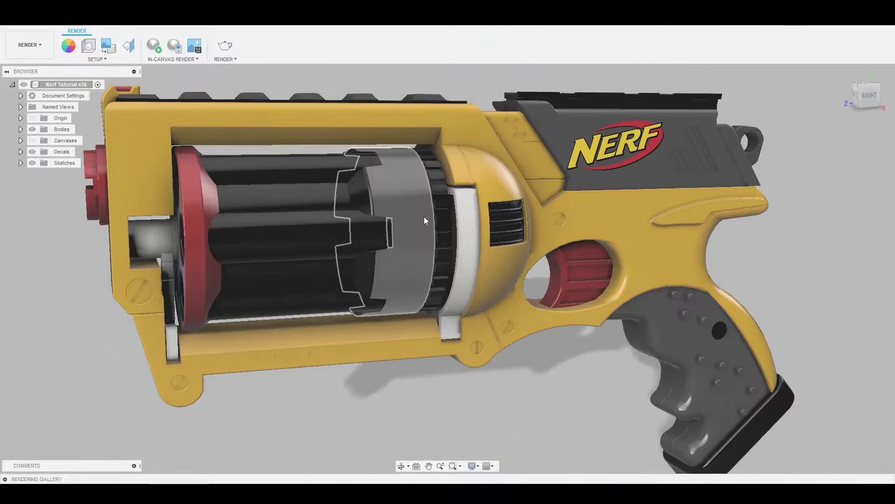
pyautogui.scroll(-2, 424, 216)
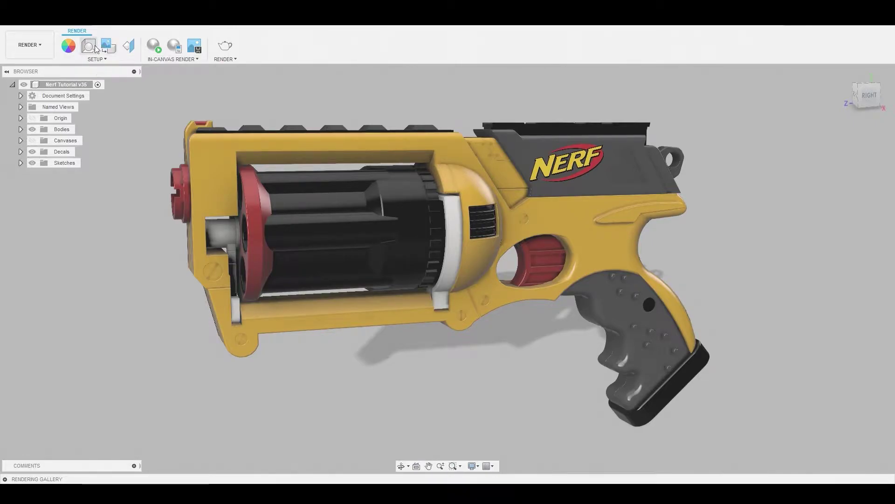
# Set the in-canvas render performance to Fast, and run and stop a preview render of the blaster.
pyautogui.click(162, 60)
pyautogui.click(178, 82)
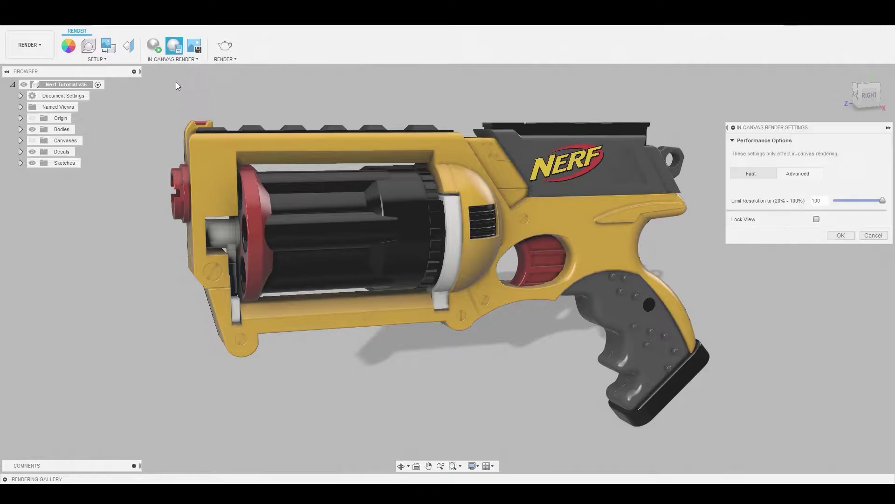
pyautogui.click(753, 173)
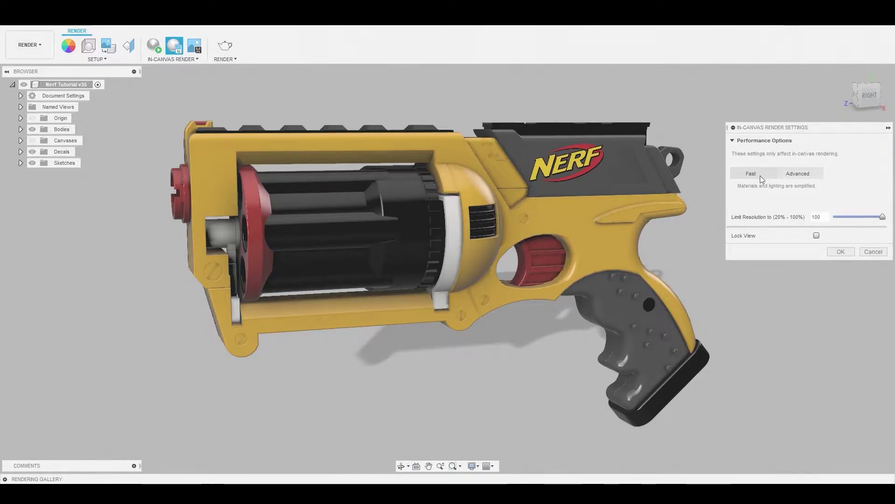
pyautogui.click(844, 253)
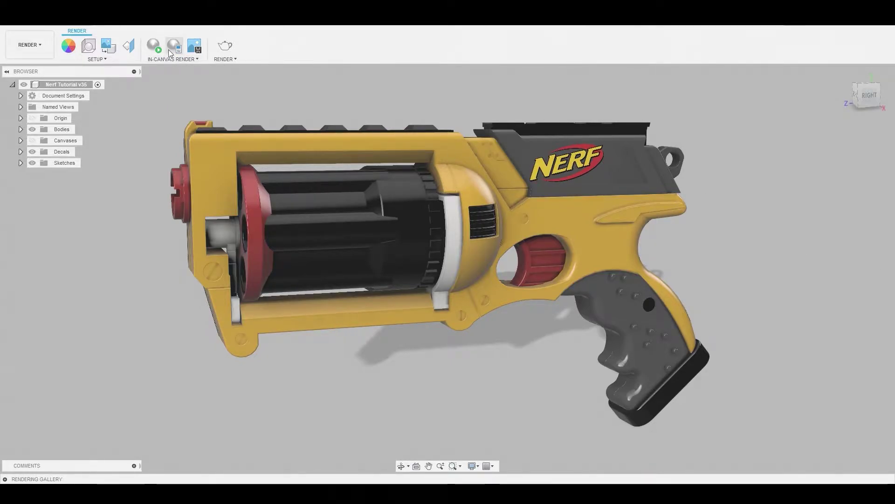
pyautogui.click(154, 46)
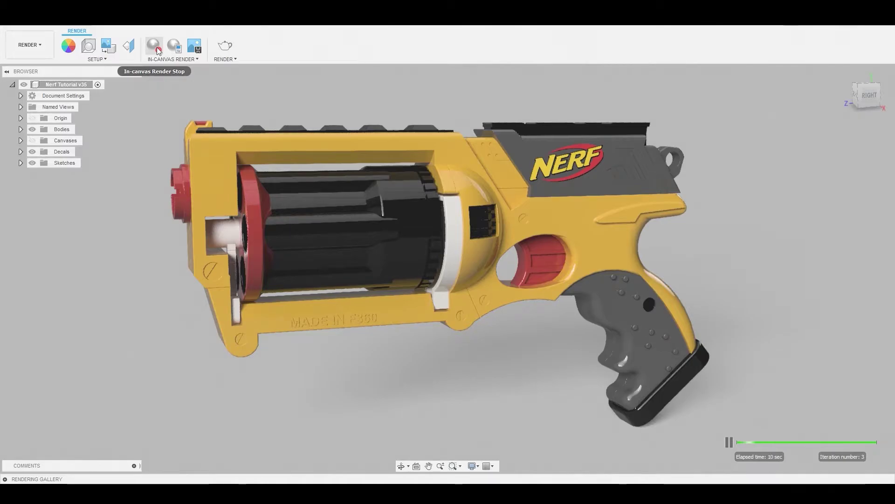
pyautogui.click(158, 50)
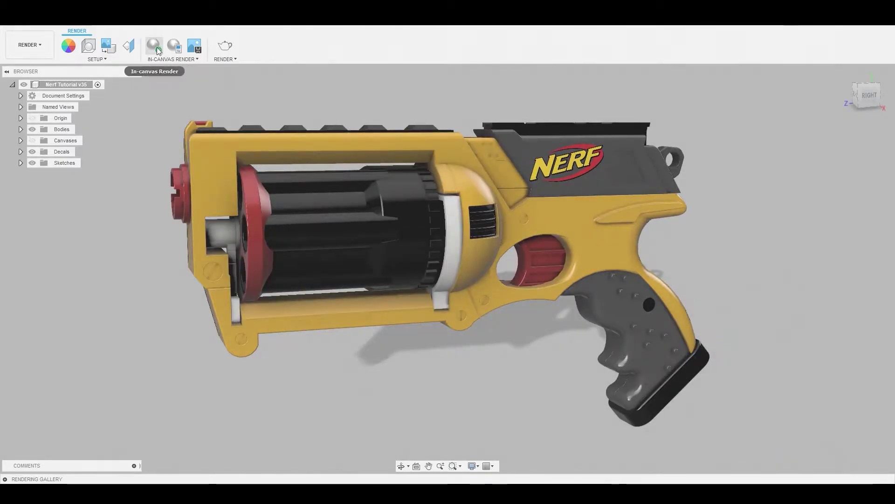
# Set the in-canvas render performance to Advanced at 100% resolution.
pyautogui.click(183, 58)
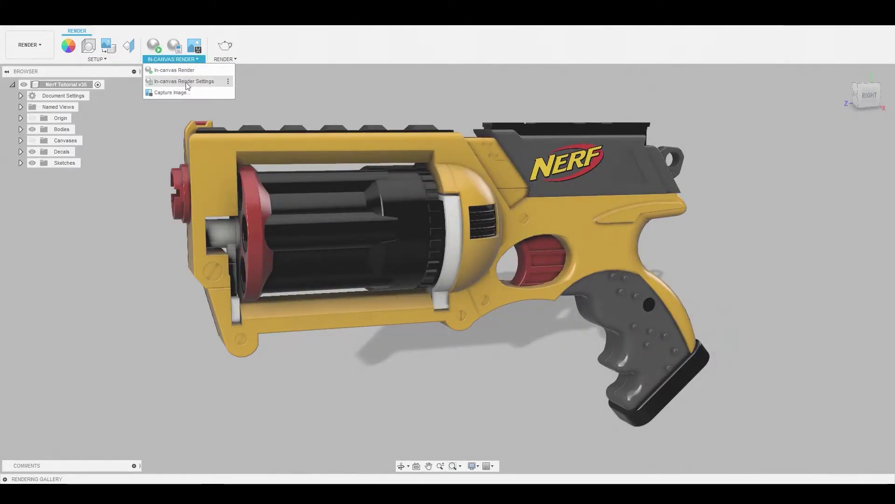
pyautogui.click(184, 82)
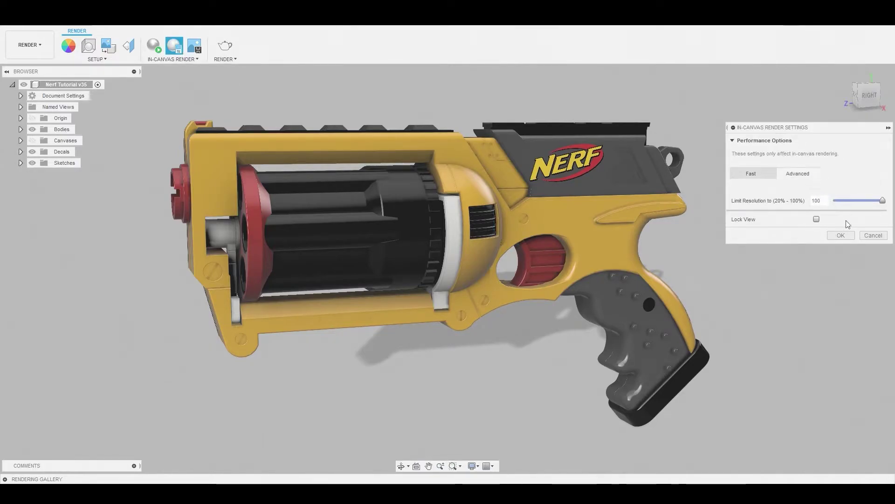
pyautogui.click(841, 236)
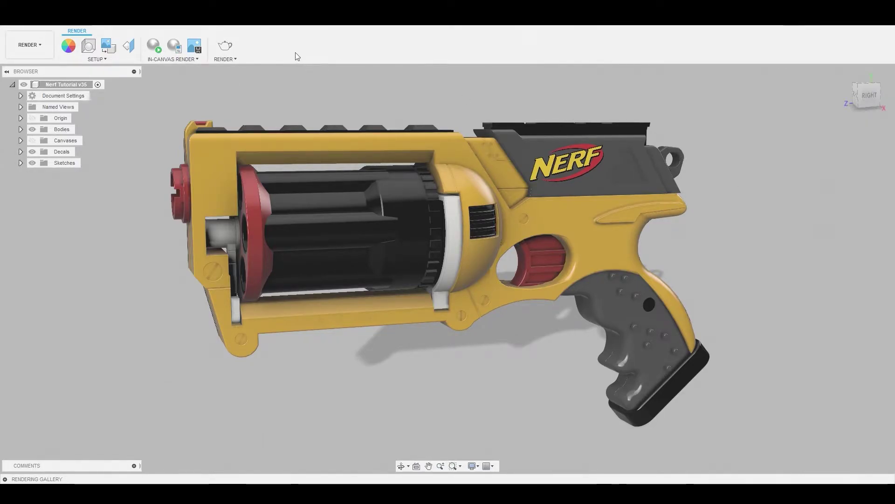
# Apply the Grid Light environment from the Fusion 360 Library to the scene and start the in-canvas render.
pyautogui.click(89, 46)
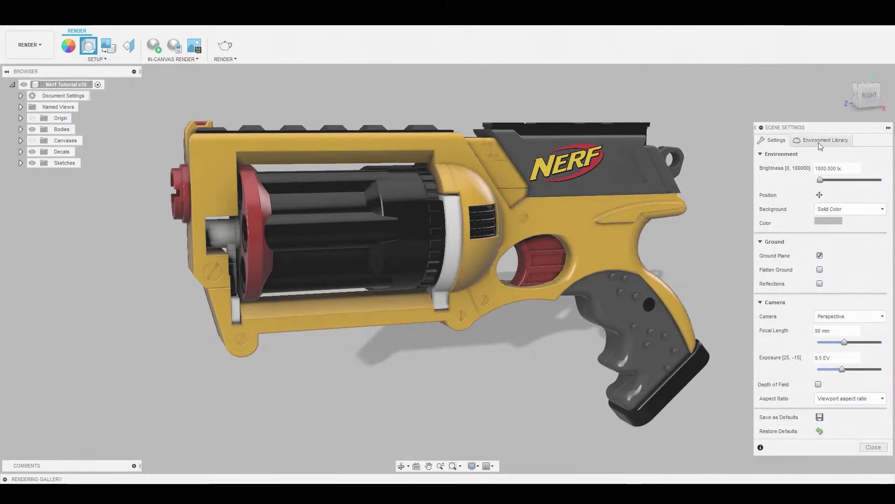
pyautogui.click(820, 144)
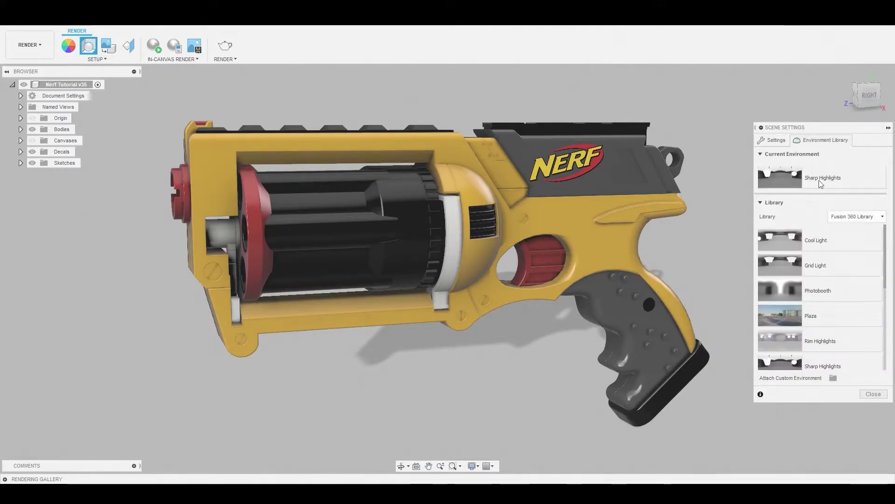
pyautogui.moveTo(827, 267); pyautogui.dragTo(704, 251)
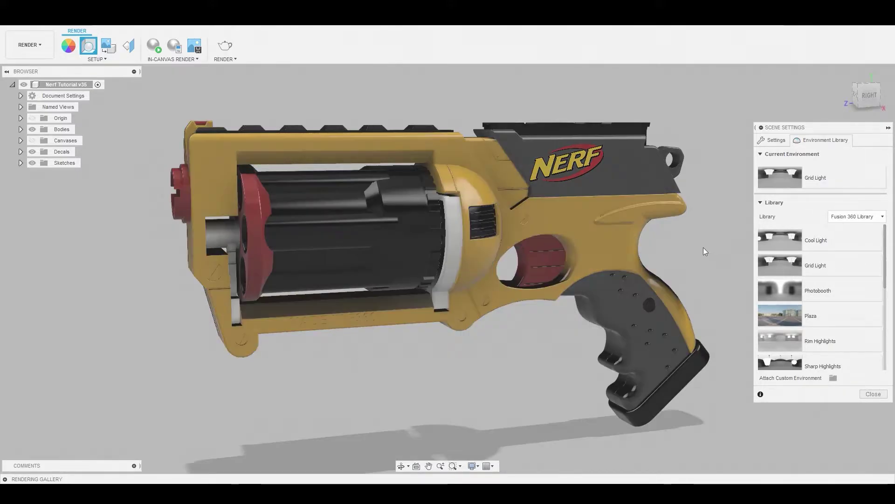
pyautogui.click(157, 50)
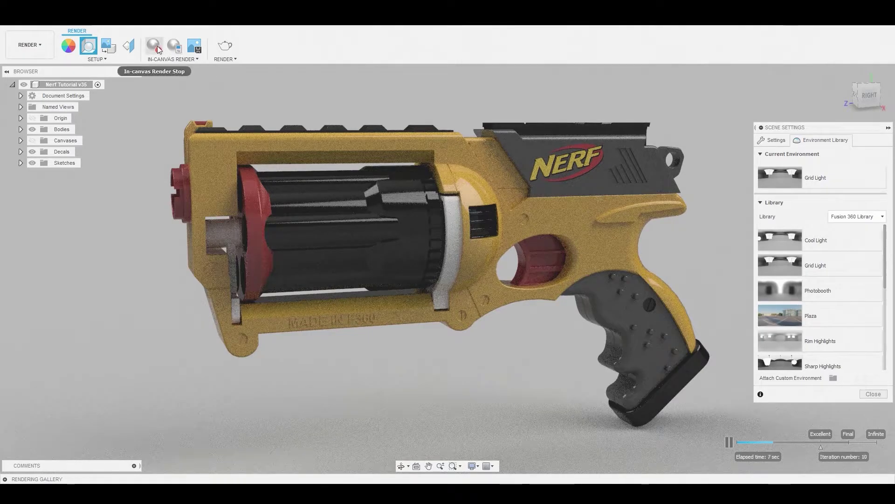
# Try the Photobooth environment on the scene and replace it with Cool Light.
pyautogui.moveTo(782, 285); pyautogui.dragTo(668, 251)
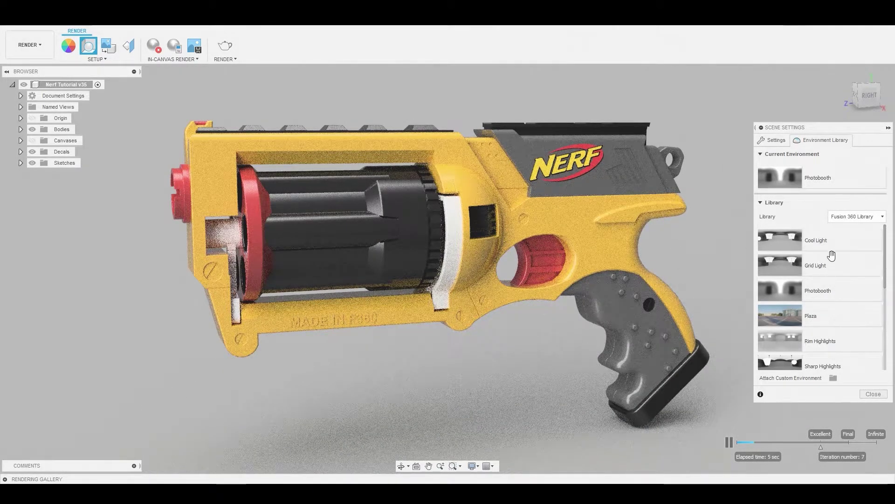
pyautogui.moveTo(824, 240); pyautogui.dragTo(818, 178)
# Try the ground plane with and without reflections in the scene settings, and turn the ground plane off.
pyautogui.click(776, 140)
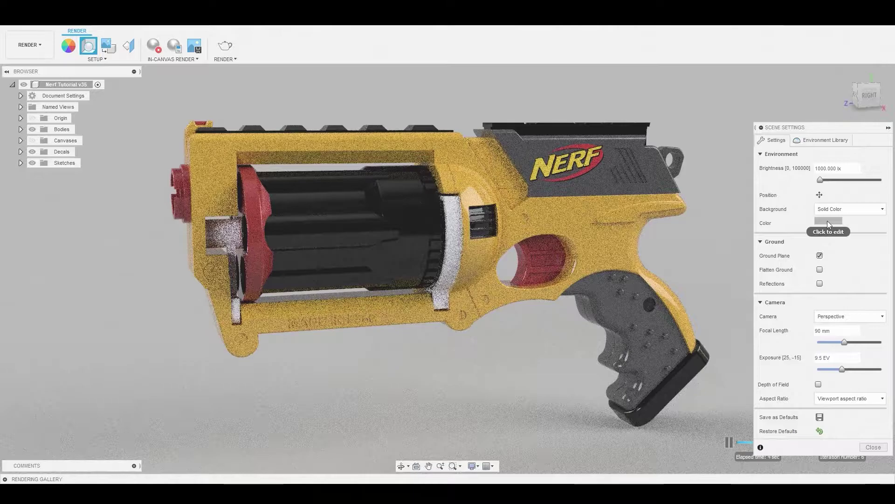
pyautogui.click(819, 256)
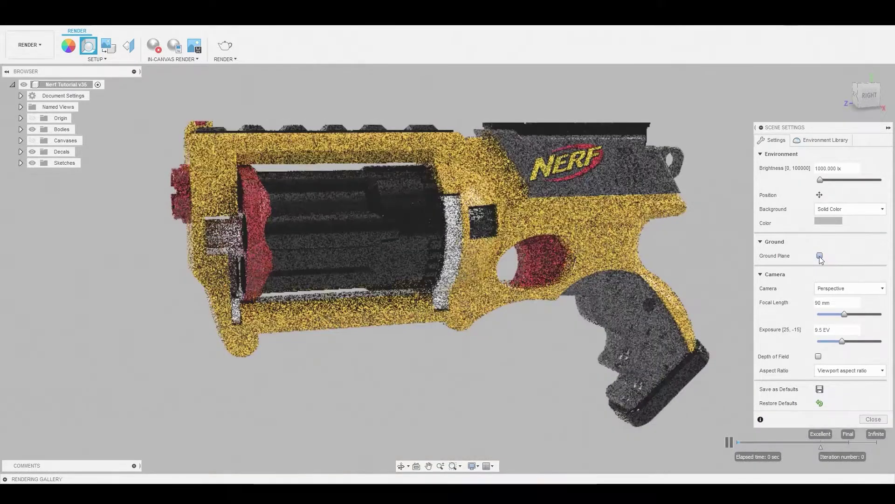
pyautogui.click(819, 256)
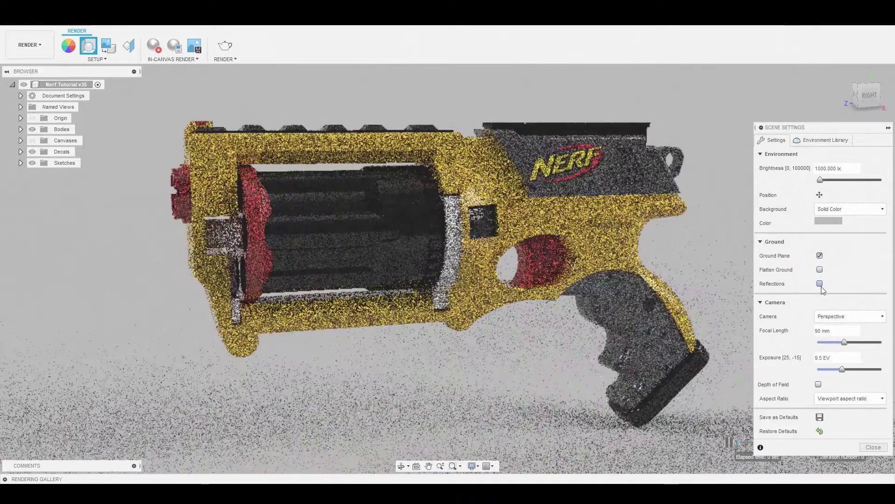
pyautogui.click(820, 283)
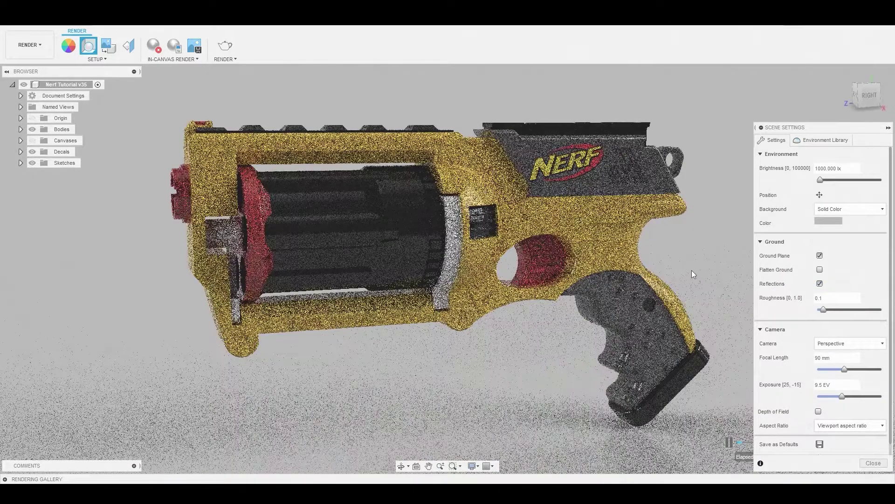
pyautogui.click(820, 283)
pyautogui.click(820, 256)
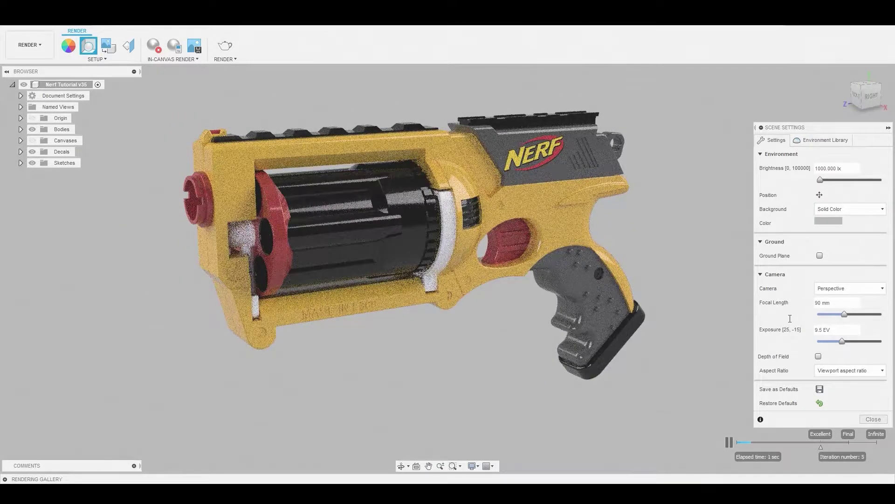
# Enable depth of field for the camera and set its blur to 0.015.
pyautogui.click(819, 356)
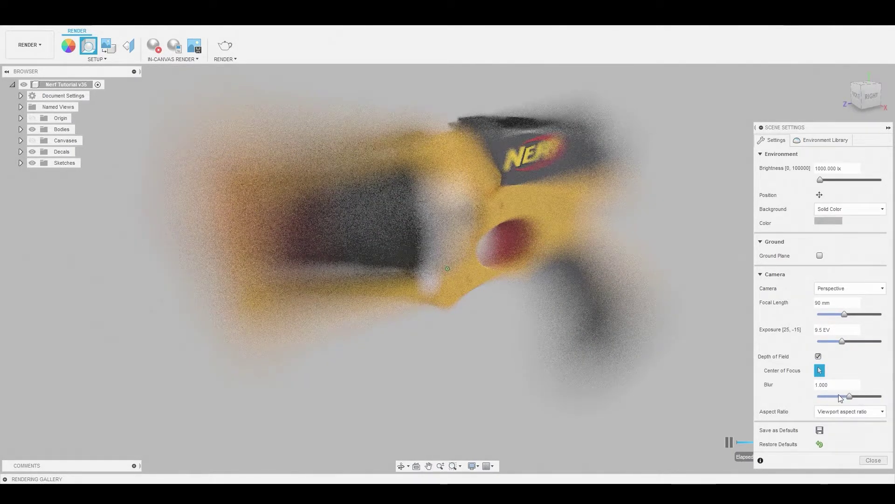
pyautogui.moveTo(850, 396); pyautogui.dragTo(845, 396)
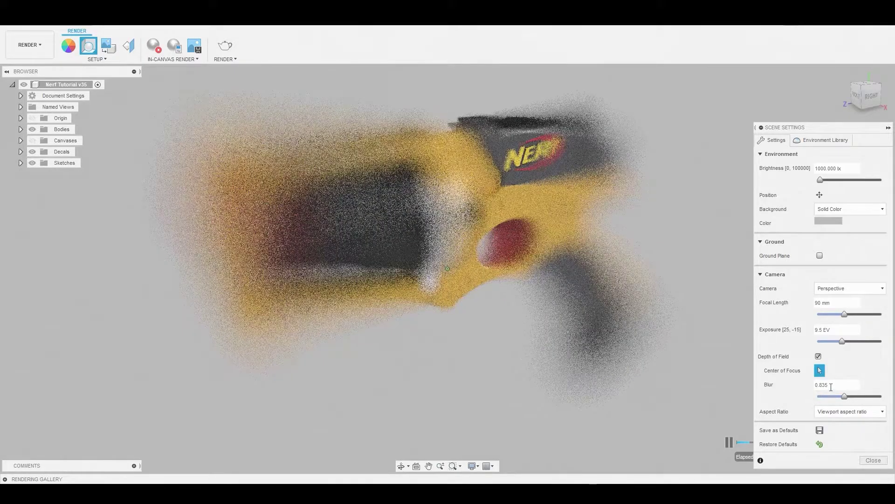
pyautogui.moveTo(833, 386); pyautogui.dragTo(822, 387)
pyautogui.write('015')
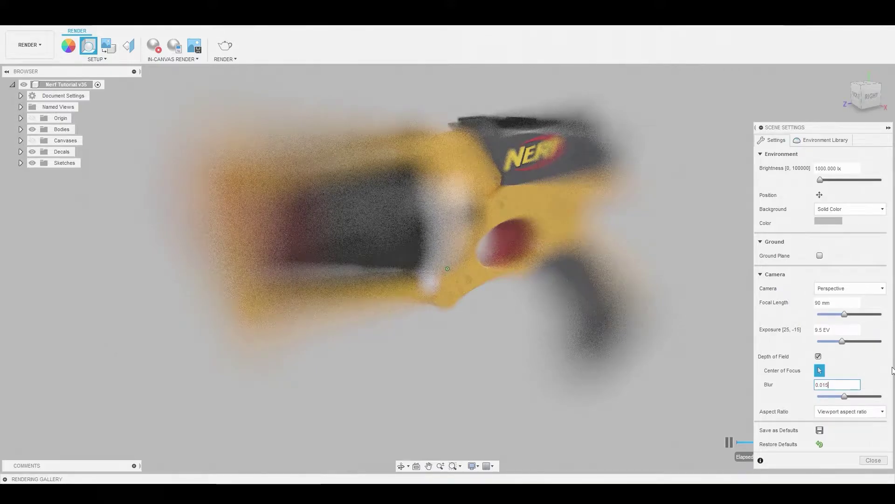
pyautogui.press('Return')
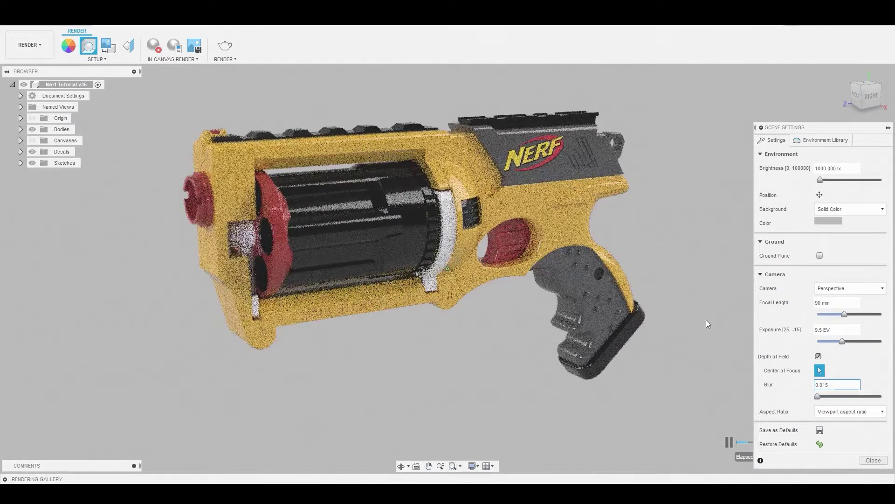
# Try the center of focus on the front of the frame and on the vent behind the barrel, and turn depth of field off.
pyautogui.click(262, 159)
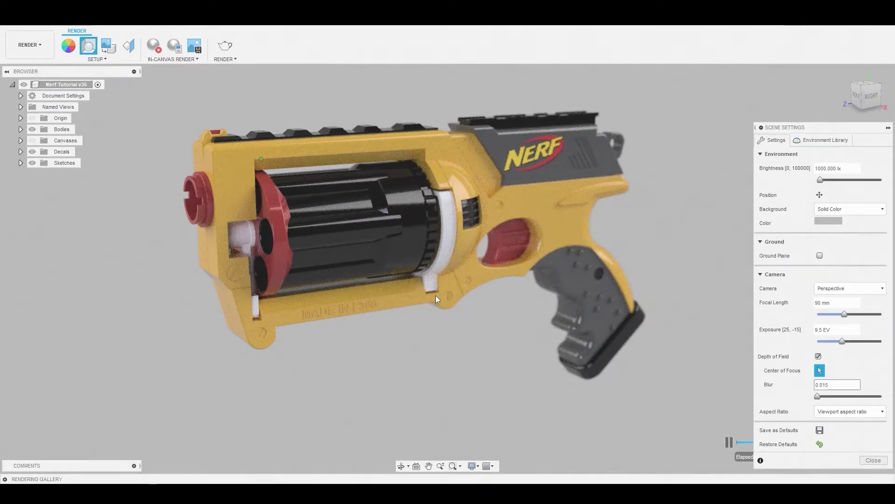
pyautogui.click(468, 208)
pyautogui.click(818, 356)
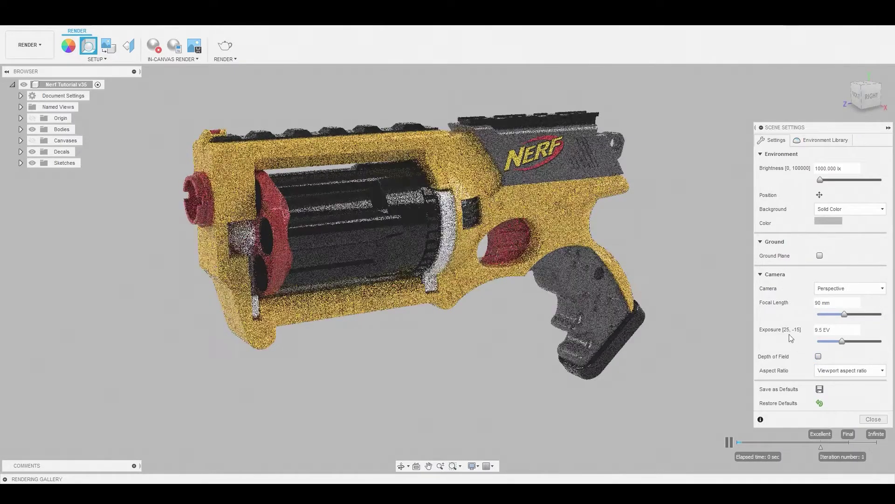
# Set the solid background color of the scene to a burnt orange with RGB 188, 74, 21.
pyautogui.click(823, 223)
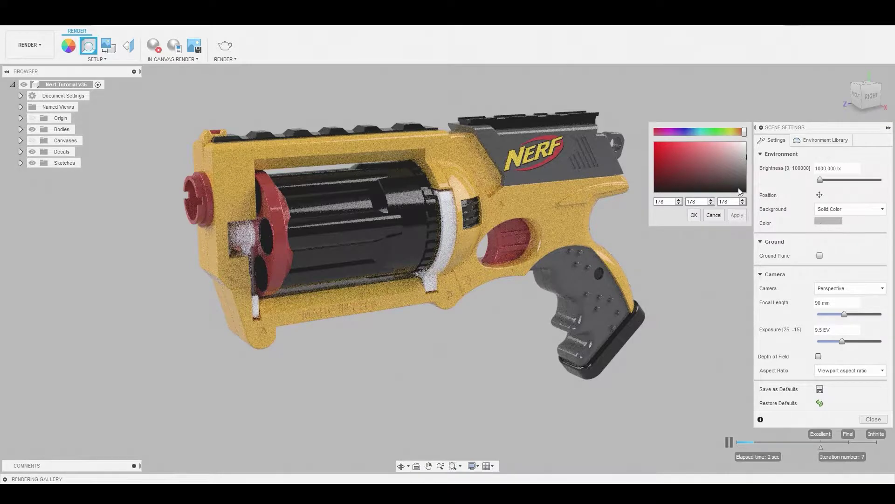
pyautogui.click(736, 133)
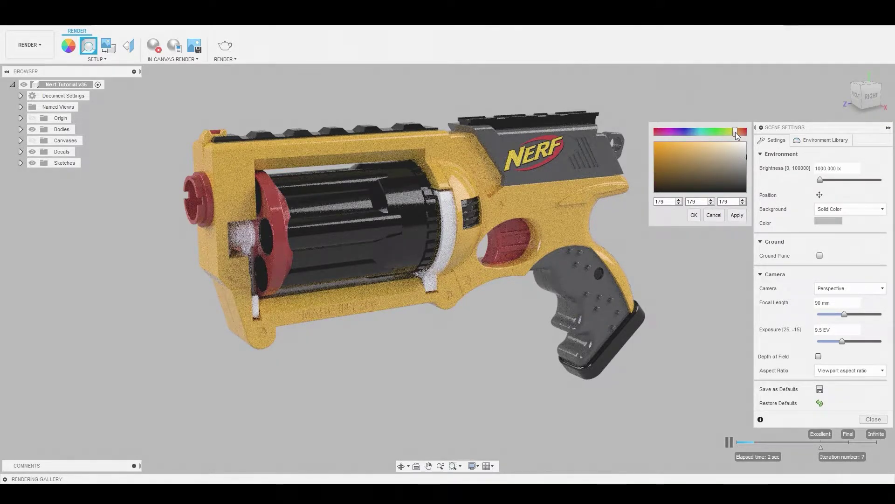
pyautogui.click(741, 133)
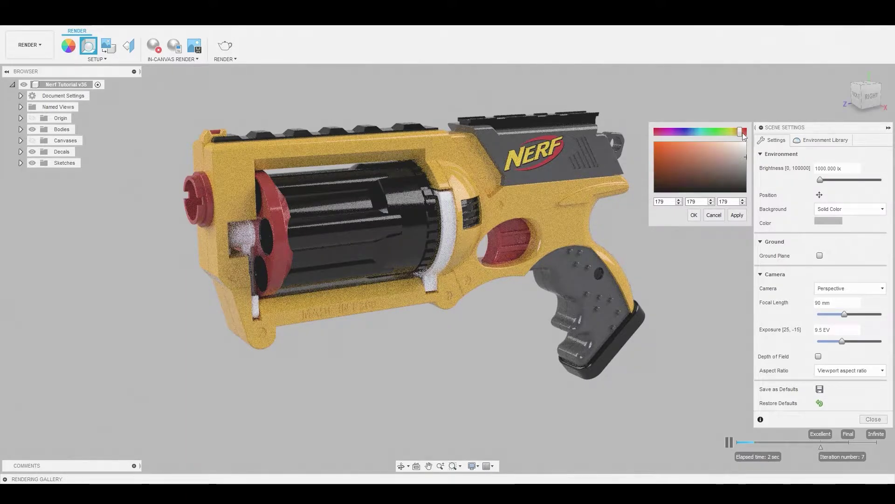
pyautogui.click(664, 154)
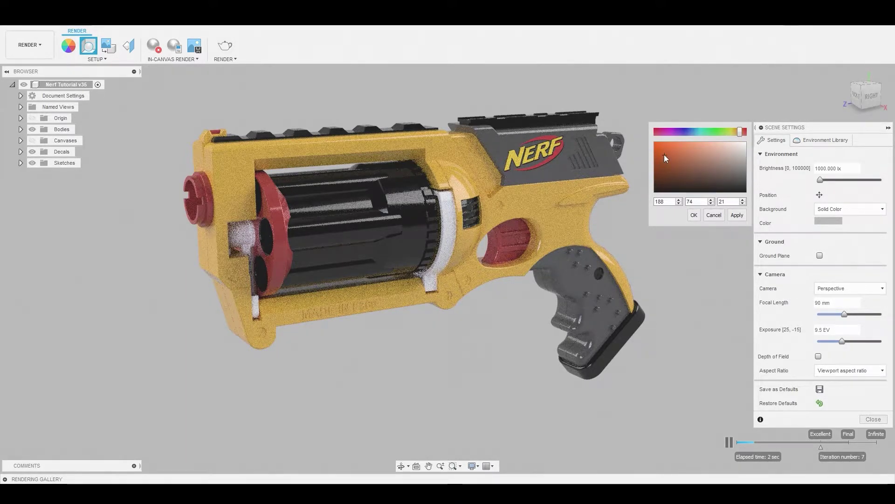
pyautogui.click(736, 216)
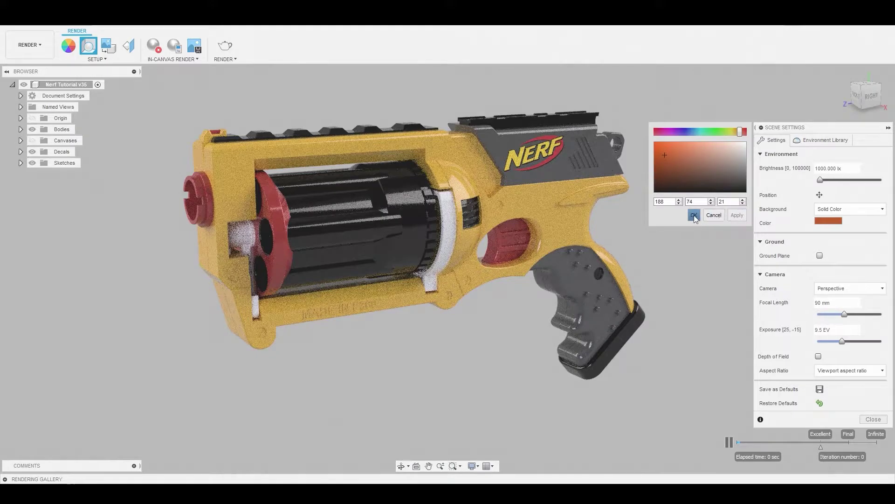
pyautogui.click(694, 215)
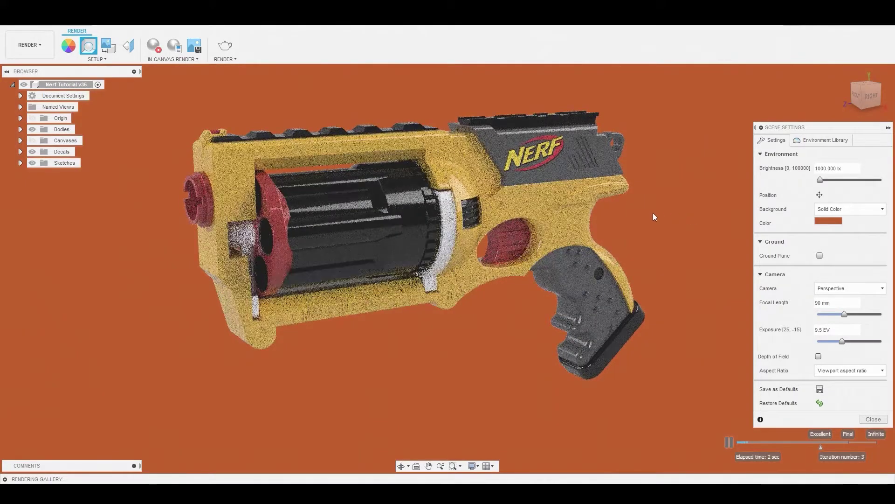
# Try camera focal lengths of 54 mm and 91 mm, and stop the in-canvas render.
pyautogui.click(834, 315)
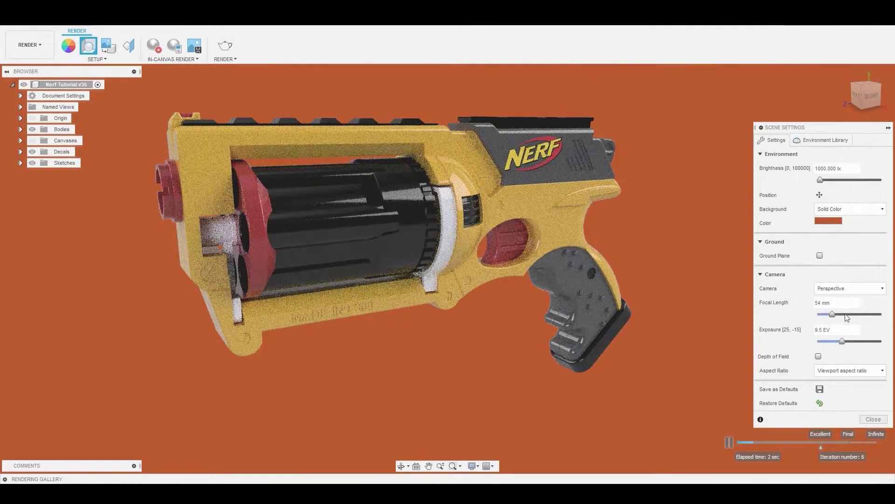
pyautogui.click(846, 315)
pyautogui.click(154, 44)
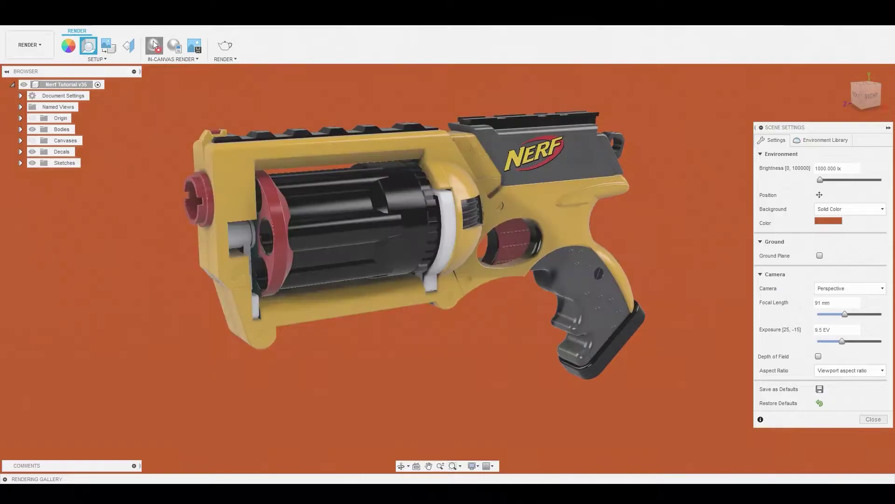
# Set the camera focal length to 52 mm and turn the blaster so its muzzle points toward the camera.
pyautogui.click(847, 315)
pyautogui.moveTo(847, 315); pyautogui.dragTo(828, 314)
pyautogui.keyDown('shift'); pyautogui.moveTo(555, 226); pyautogui.dragTo(587, 231, button='middle'); pyautogui.keyUp('shift')
pyautogui.moveTo(831, 316); pyautogui.dragTo(833, 315)
pyautogui.moveTo(627, 292)
pyautogui.keyDown('shift'); pyautogui.mouseDown(button='middle')
pyautogui.moveTo(630, 282)
pyautogui.moveTo(640, 295)
pyautogui.mouseUp(button='middle'); pyautogui.keyUp('shift')
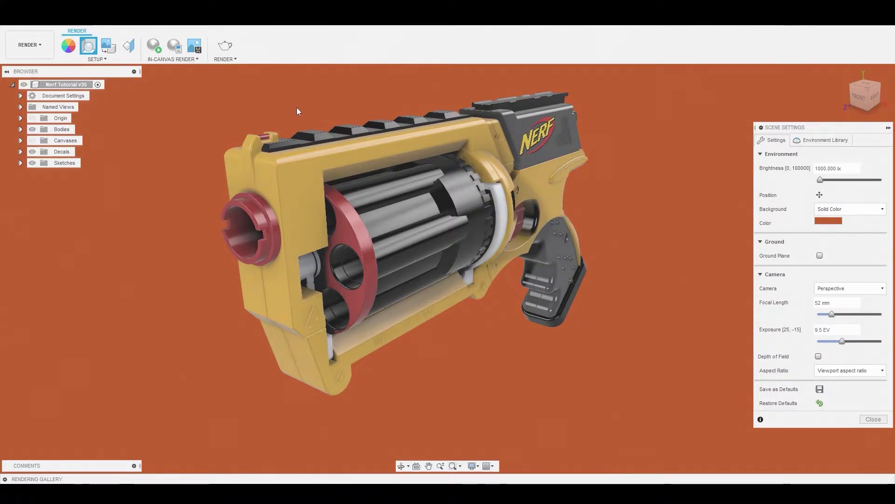
# Start the in-canvas render and frame the blaster in a three-quarter view of its front and right side.
pyautogui.click(155, 46)
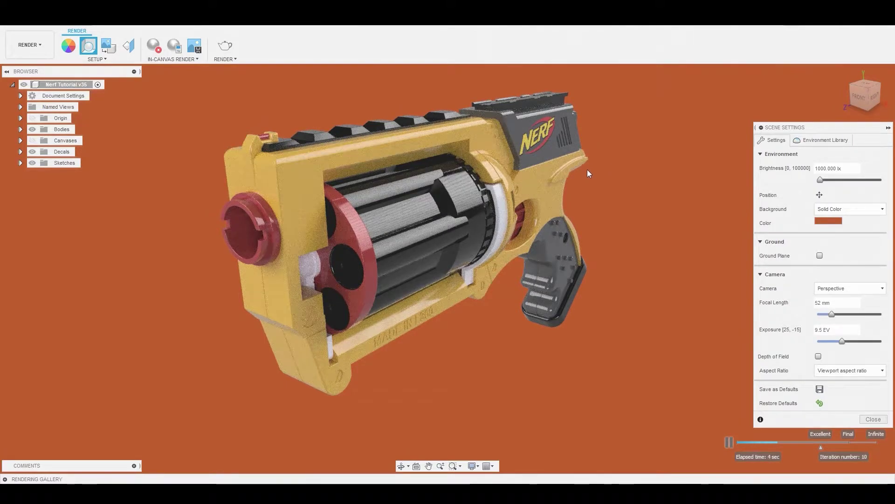
pyautogui.moveTo(587, 170)
pyautogui.keyDown('shift'); pyautogui.mouseDown(button='middle')
pyautogui.moveTo(577, 170)
pyautogui.moveTo(587, 170)
pyautogui.mouseUp(button='middle'); pyautogui.keyUp('shift')
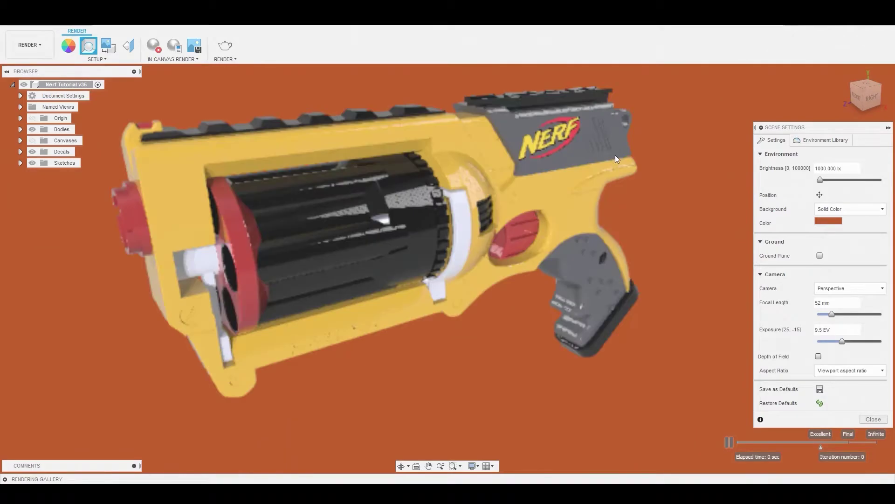
pyautogui.scroll(3, 614, 155)
pyautogui.keyDown('shift'); pyautogui.moveTo(615, 155); pyautogui.dragTo(662, 194, button='middle'); pyautogui.keyUp('shift')
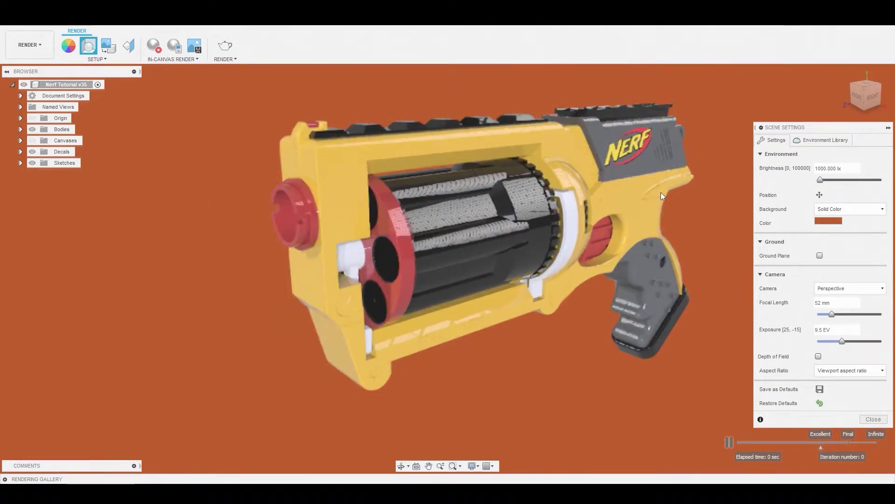
pyautogui.keyDown('shift'); pyautogui.moveTo(661, 195); pyautogui.dragTo(650, 195, button='middle'); pyautogui.keyUp('shift')
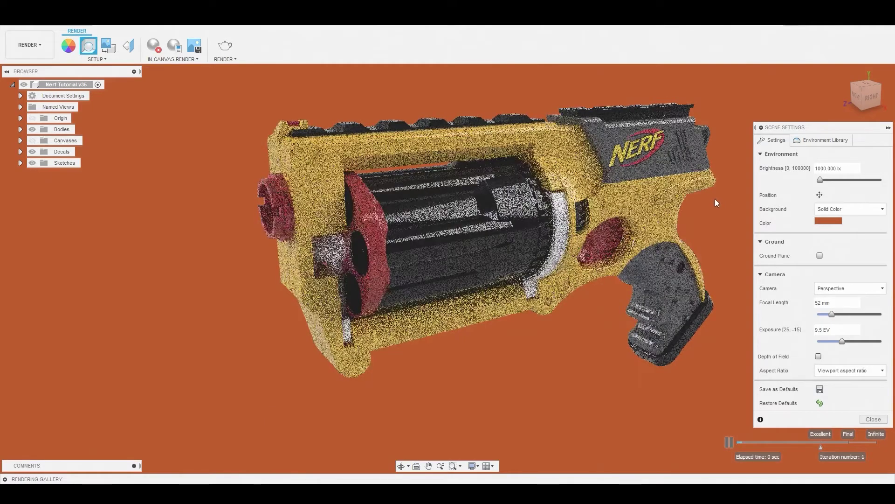